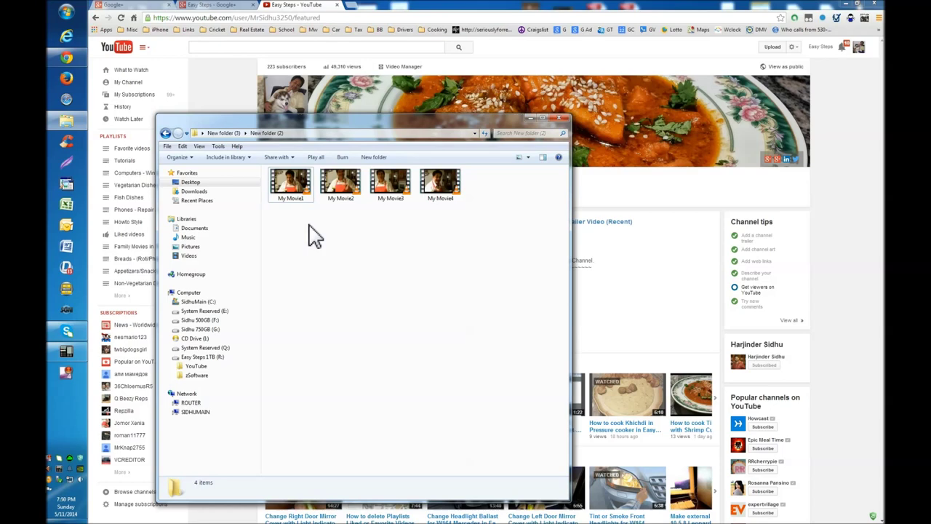
# Move the folder window holding the My Movie clips aside.
pyautogui.moveTo(331, 125)
pyautogui.mouseDown()
pyautogui.moveTo(281, 108)
pyautogui.moveTo(263, 84)
pyautogui.mouseUp()
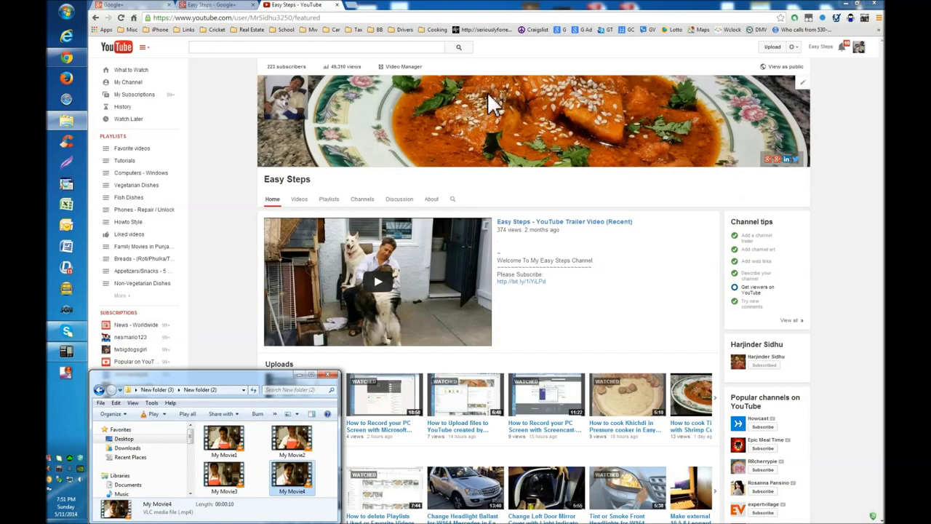
# Launch Movie Maker with an empty project and add My Movie1 to the storyboard.
pyautogui.click(63, 13)
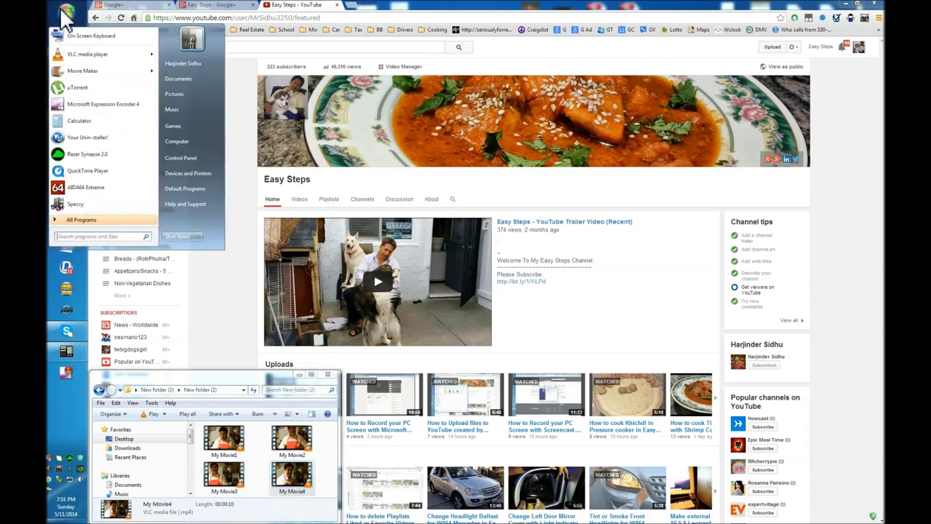
pyautogui.click(87, 71)
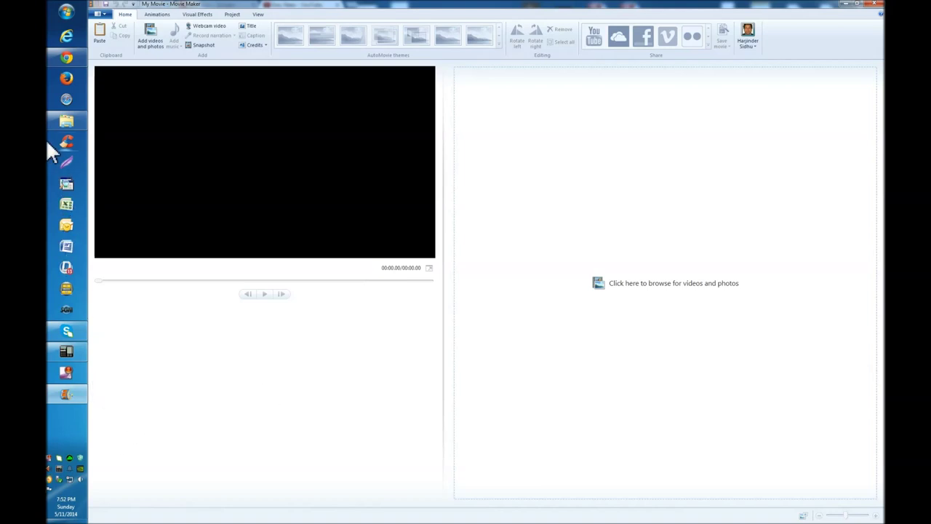
pyautogui.click(56, 123)
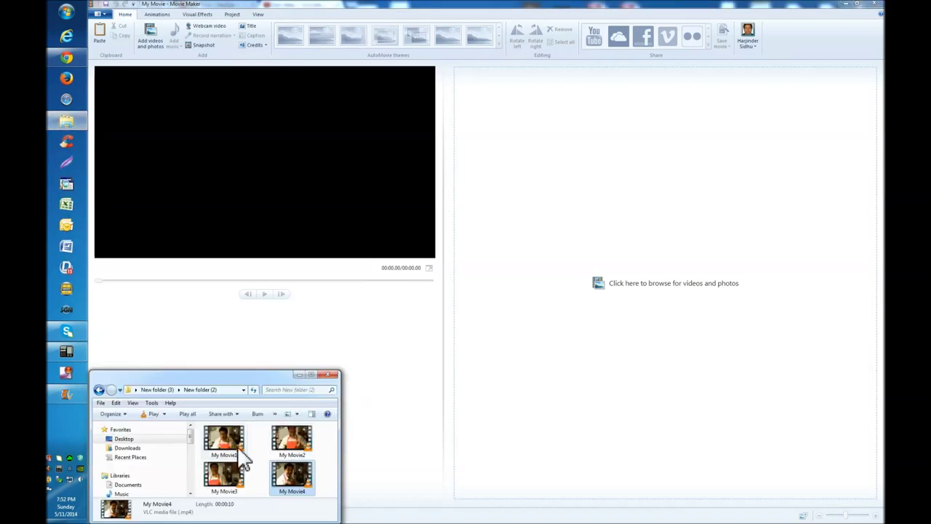
pyautogui.moveTo(244, 460); pyautogui.dragTo(550, 301)
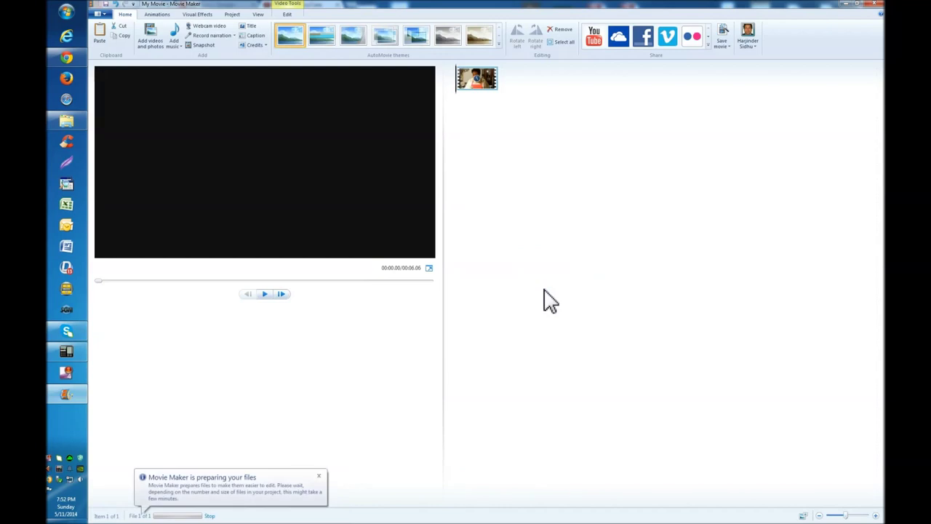
# Add My Movie2, My Movie3 and My Movie4 to the storyboard in that order.
pyautogui.hotkey('alt', 'Tab')
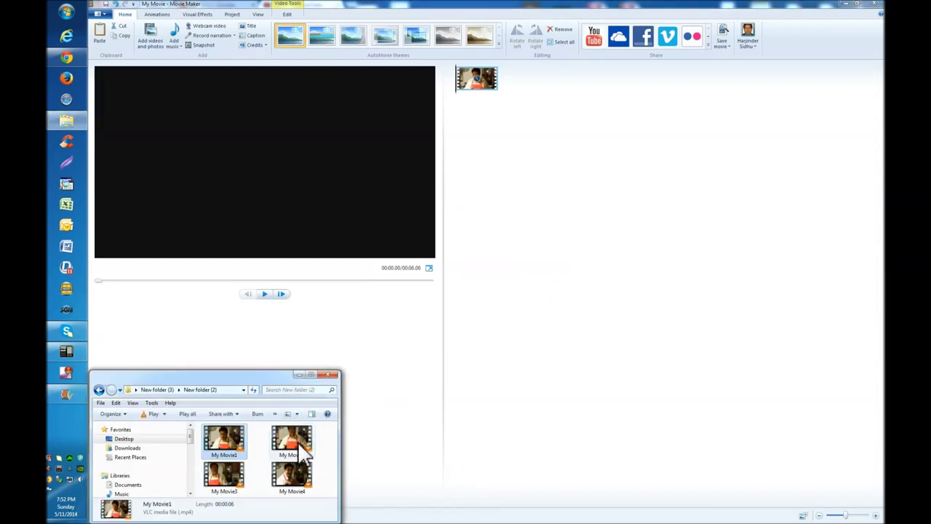
pyautogui.click(298, 448)
pyautogui.moveTo(302, 460); pyautogui.dragTo(669, 328)
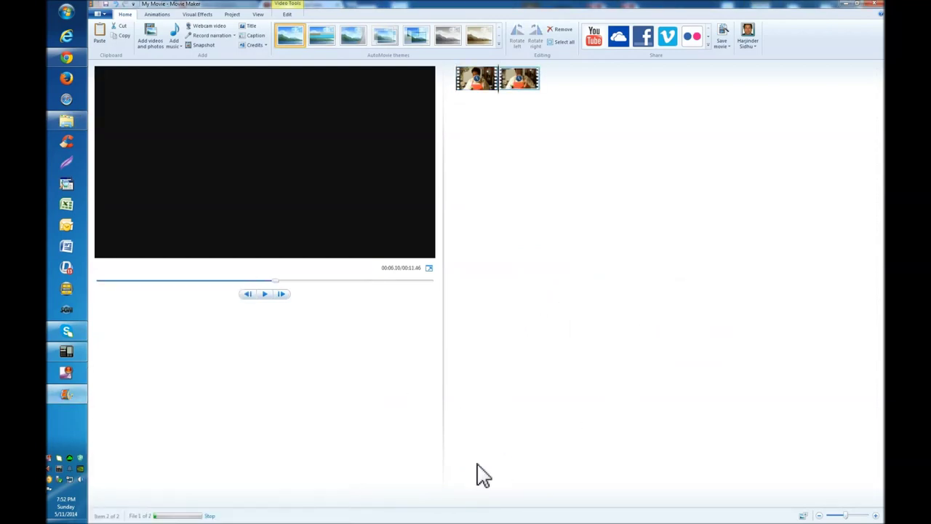
pyautogui.hotkey('alt', 'Tab')
pyautogui.moveTo(240, 483); pyautogui.dragTo(696, 371)
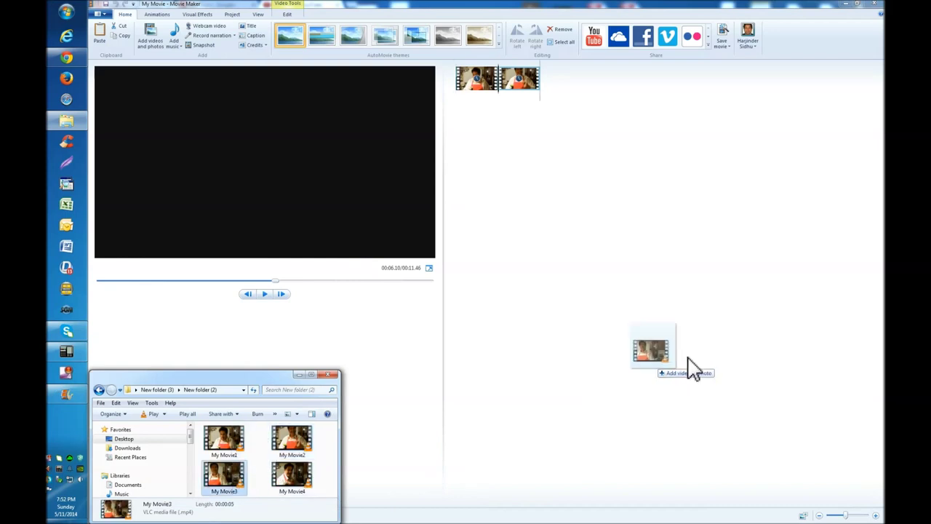
pyautogui.hotkey('alt', 'Tab')
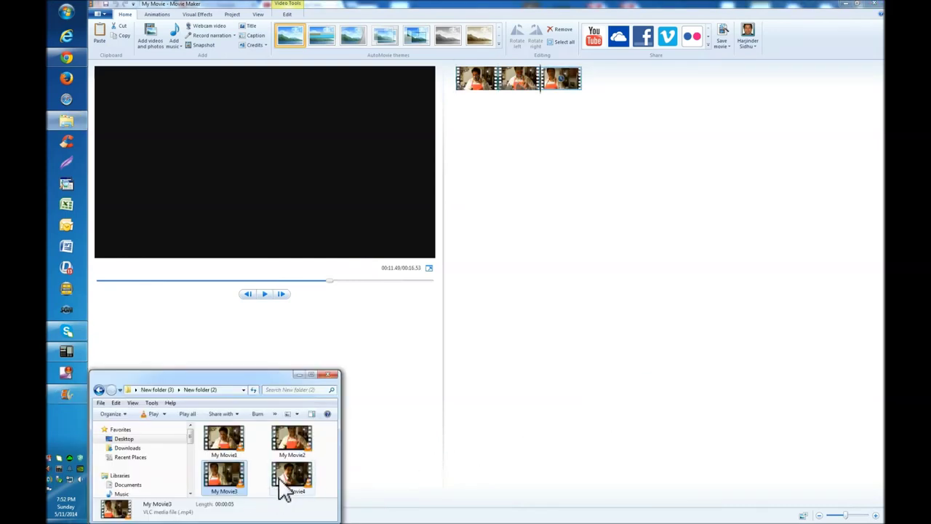
pyautogui.click(286, 486)
pyautogui.moveTo(349, 472); pyautogui.dragTo(727, 373)
# Minimize the clip folder and return the preview to the start of the first clip.
pyautogui.hotkey('alt', 'Tab')
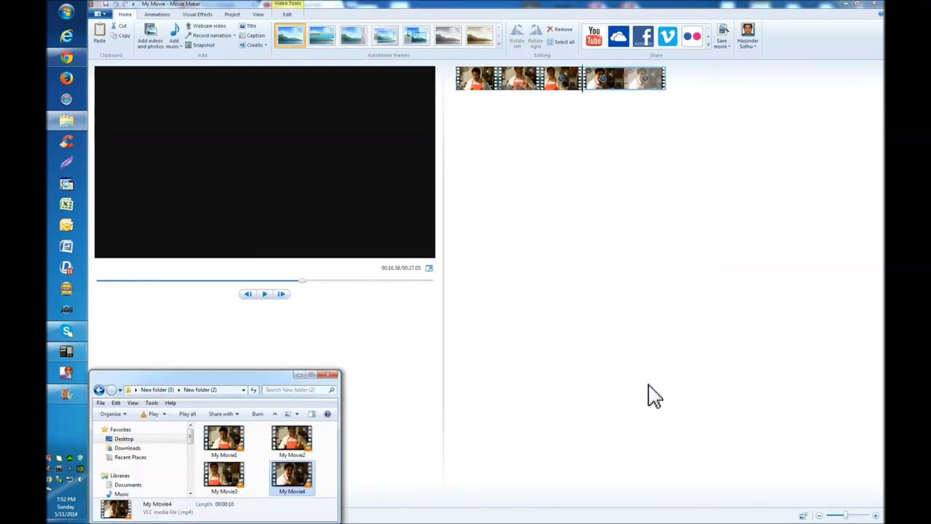
pyautogui.click(299, 374)
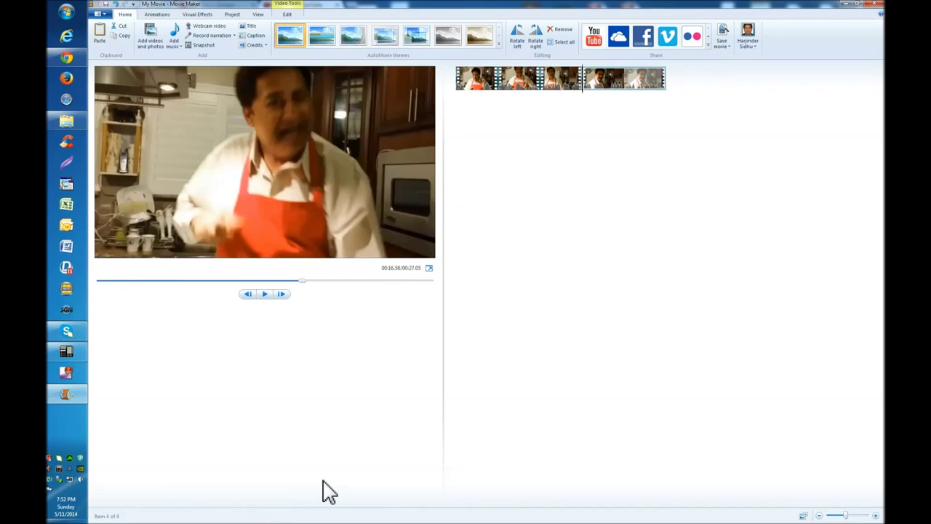
pyautogui.click(466, 93)
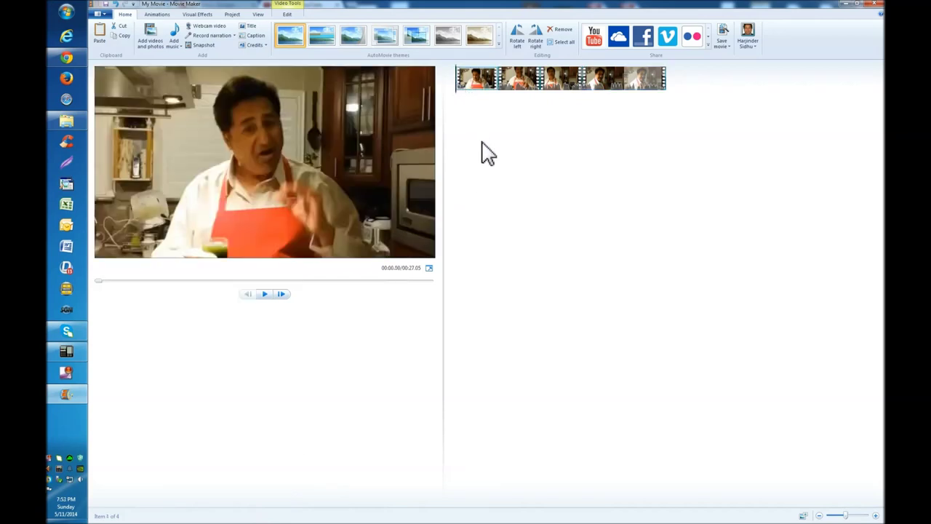
pyautogui.press('space')
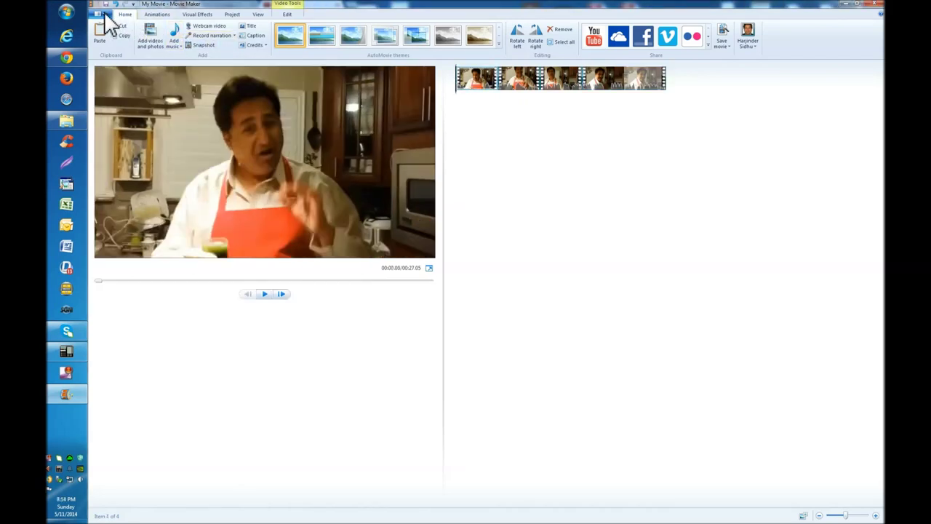
# Save the movie for high-definition display as Full Movie.mp4, overwriting the existing file.
pyautogui.click(104, 15)
pyautogui.moveTo(121, 126)
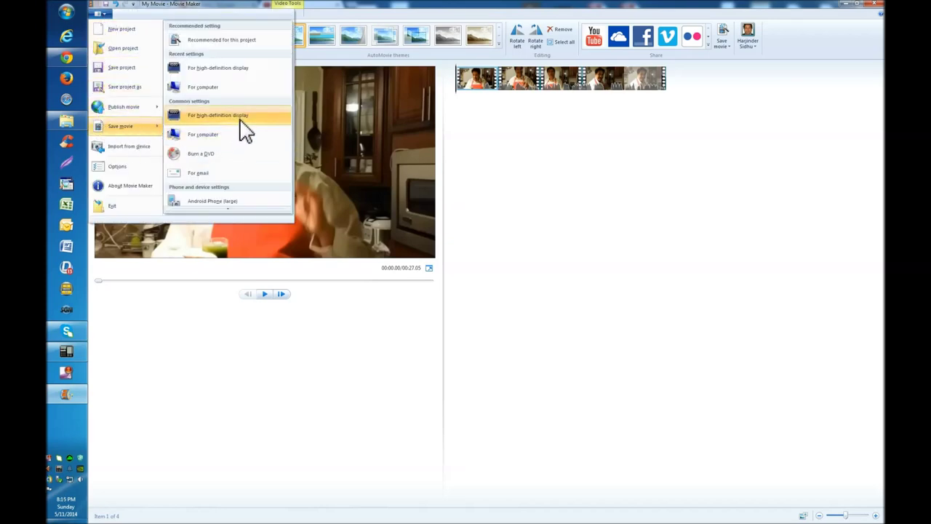
pyautogui.click(241, 120)
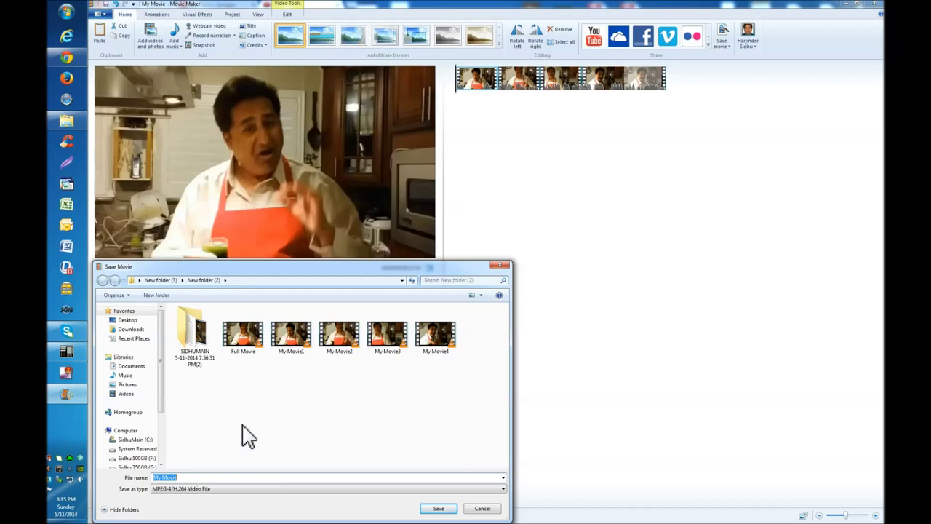
pyautogui.click(251, 362)
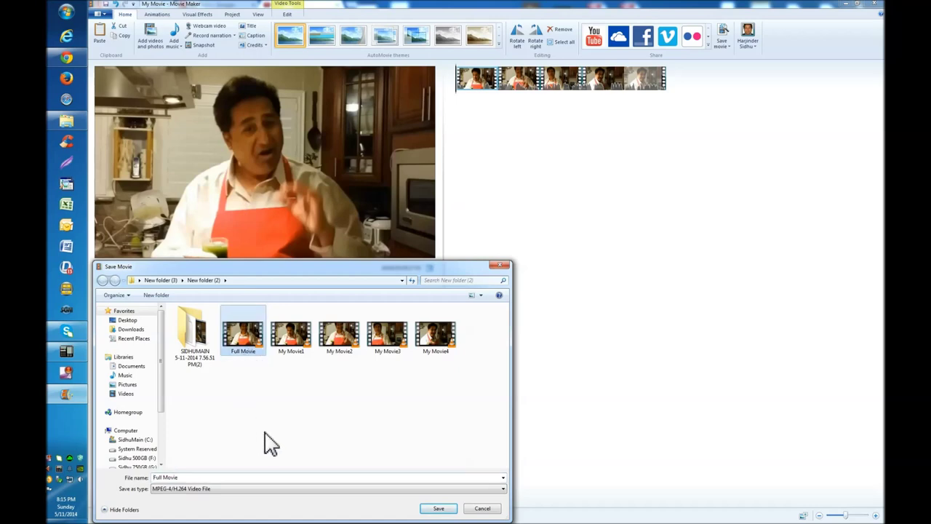
pyautogui.click(439, 509)
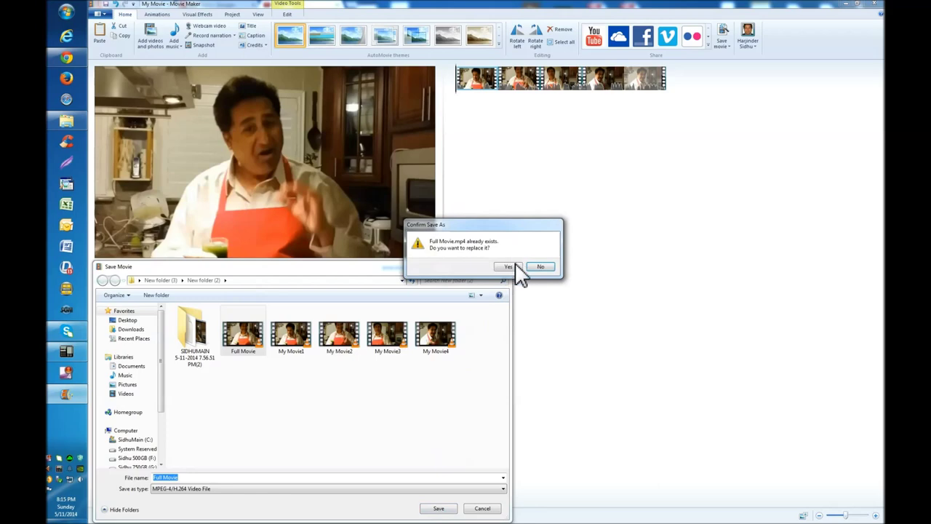
pyautogui.click(509, 267)
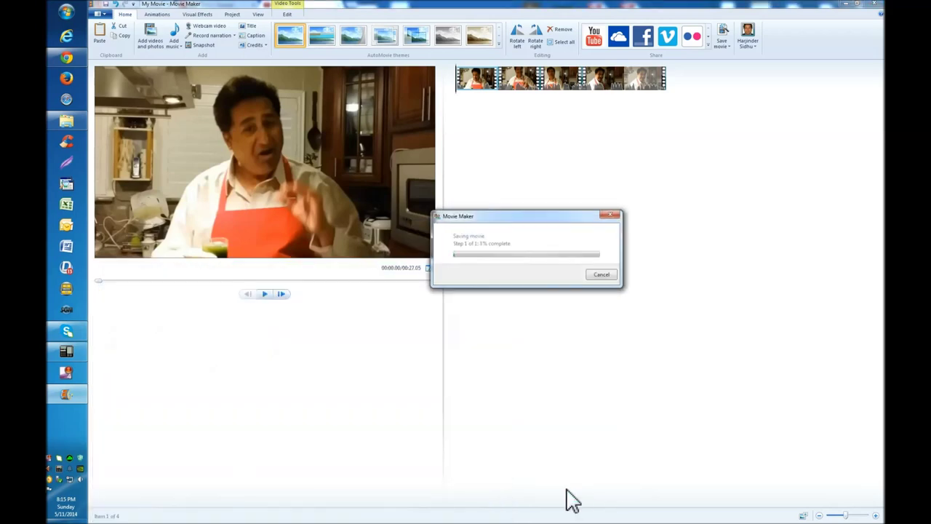